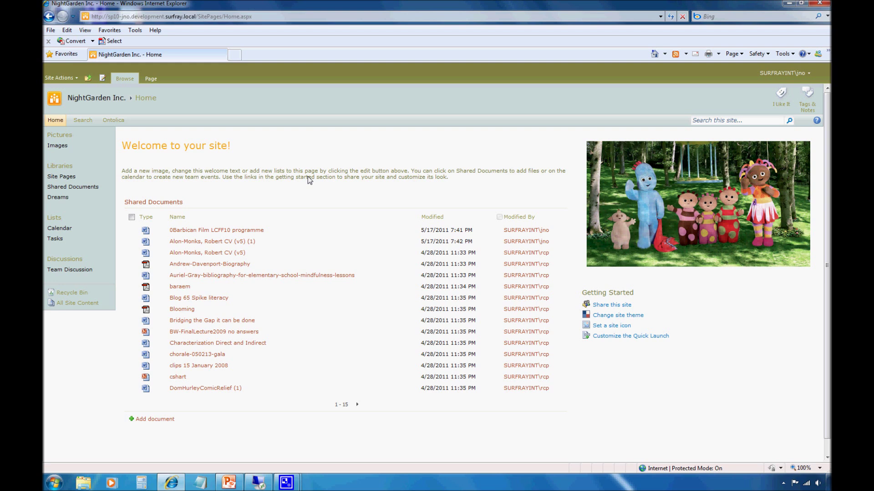
# Open the Shared Documents library from the Quick Launch's Libraries list
pyautogui.click(82, 189)
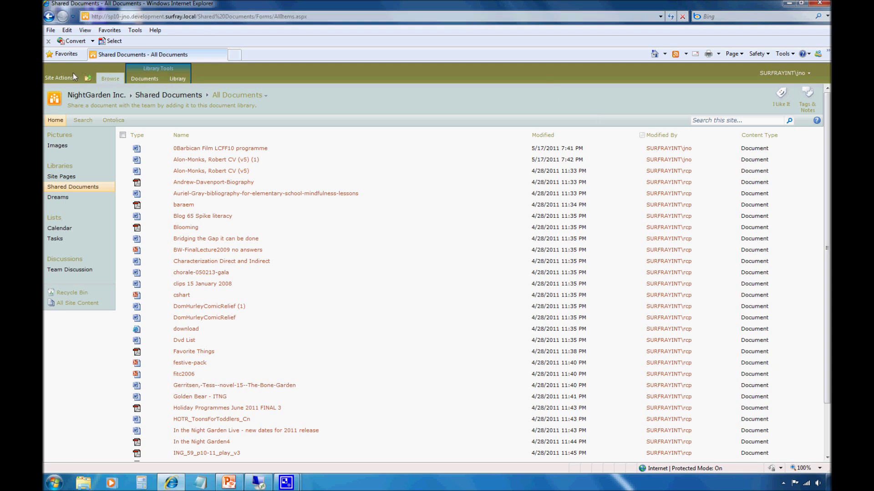
# Create a single-line text column 'Dream Subject' whose description is also 'Dream Subject'
pyautogui.click(178, 81)
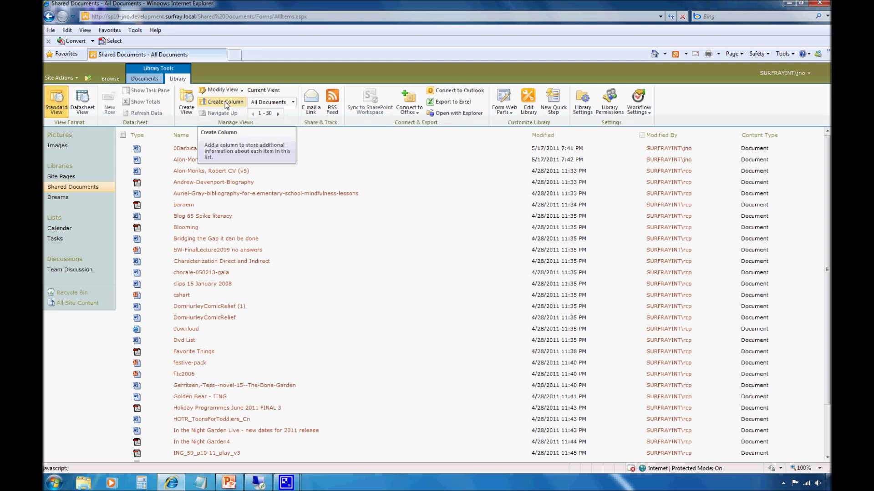
pyautogui.click(225, 103)
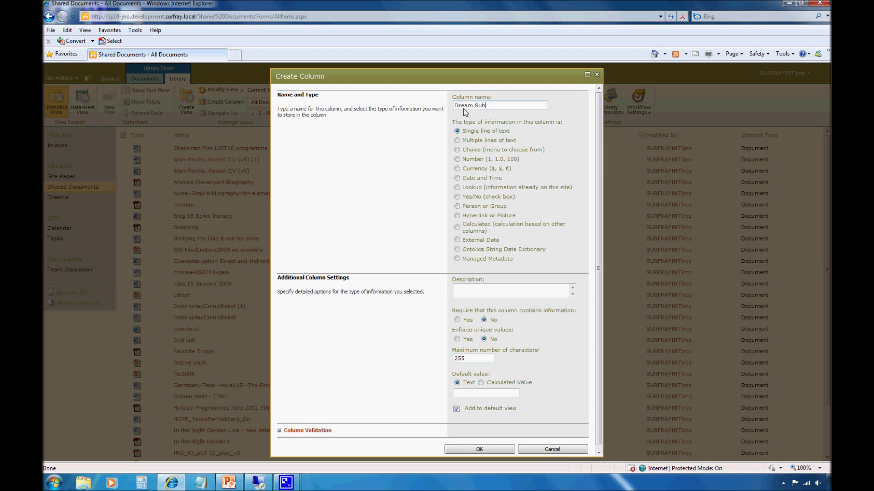
pyautogui.write('ject')
pyautogui.moveTo(501, 108); pyautogui.dragTo(423, 114)
pyautogui.hotkey('ctrl', 'c')
pyautogui.click(516, 293)
pyautogui.hotkey('ctrl', 'v')
pyautogui.scroll(-1, 600, 218)
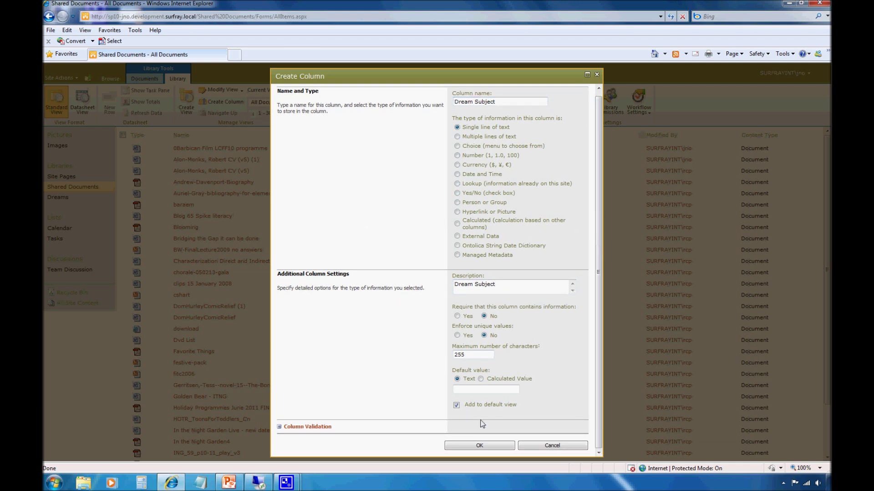
pyautogui.click(501, 446)
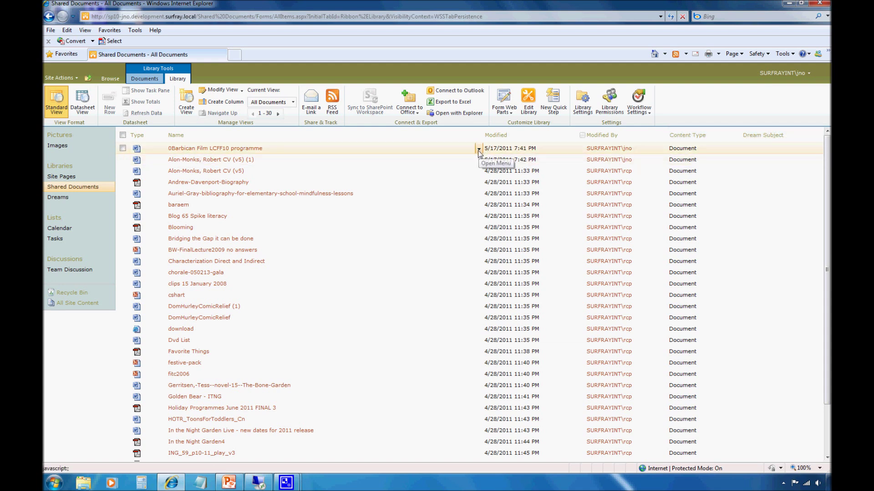
# Give the 0Barbican Film LCFF10 programme document the Dream Subject 'Sports' and save
pyautogui.click(479, 149)
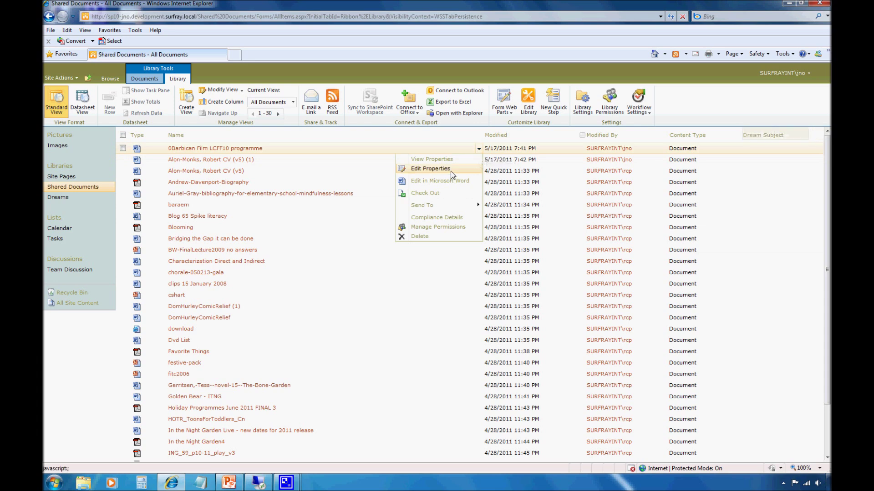
pyautogui.click(451, 170)
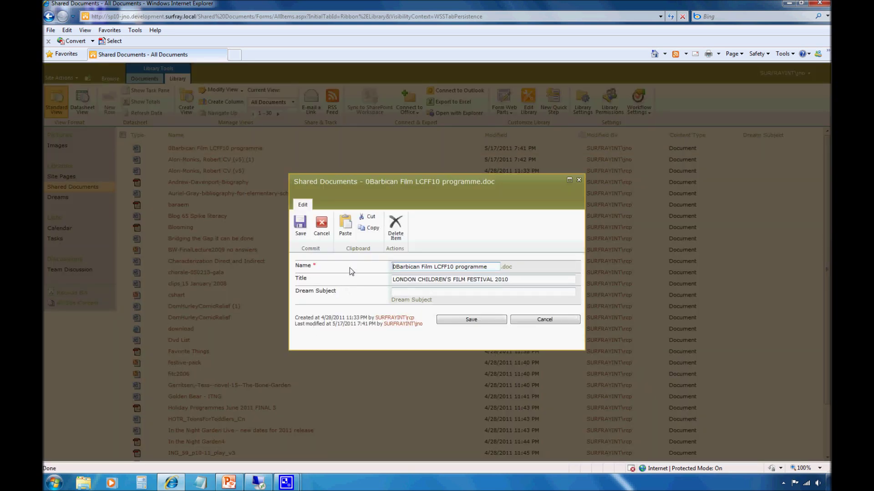
pyautogui.click(423, 294)
pyautogui.write('Sports')
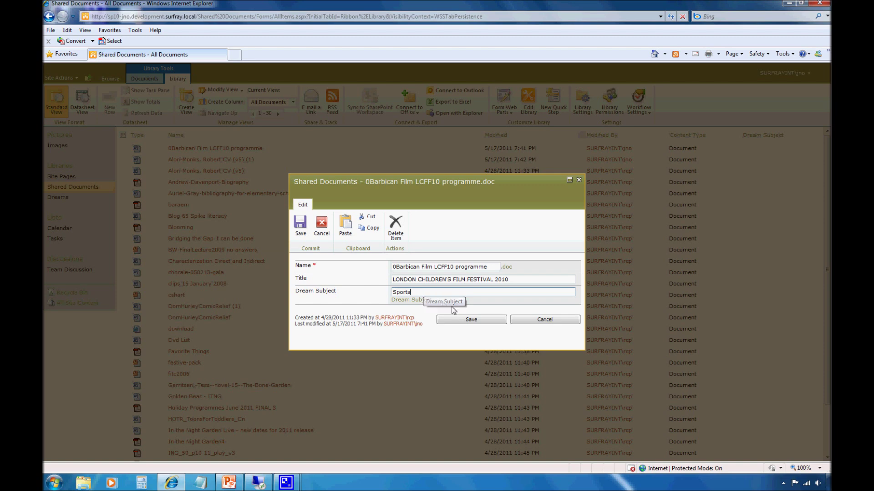
pyautogui.click(463, 320)
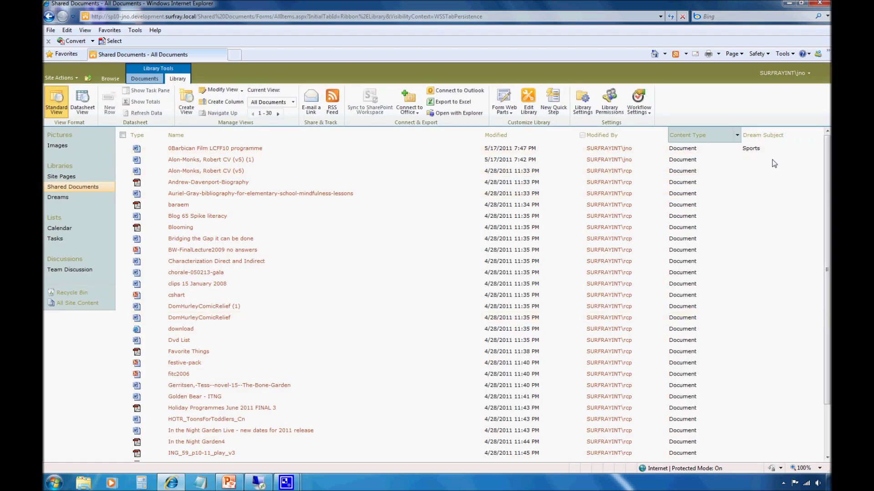
# Set the Dream Subject of the CV (v5) (1) document to 'Parties'
pyautogui.click(478, 161)
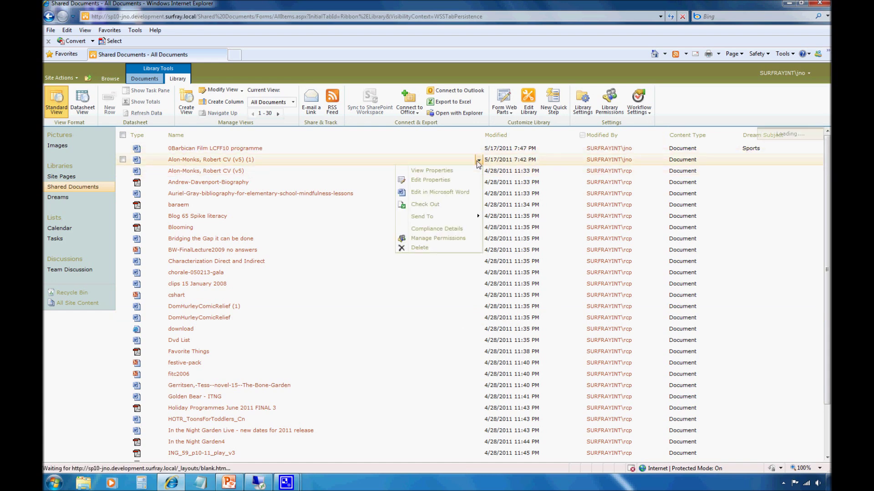
pyautogui.click(452, 180)
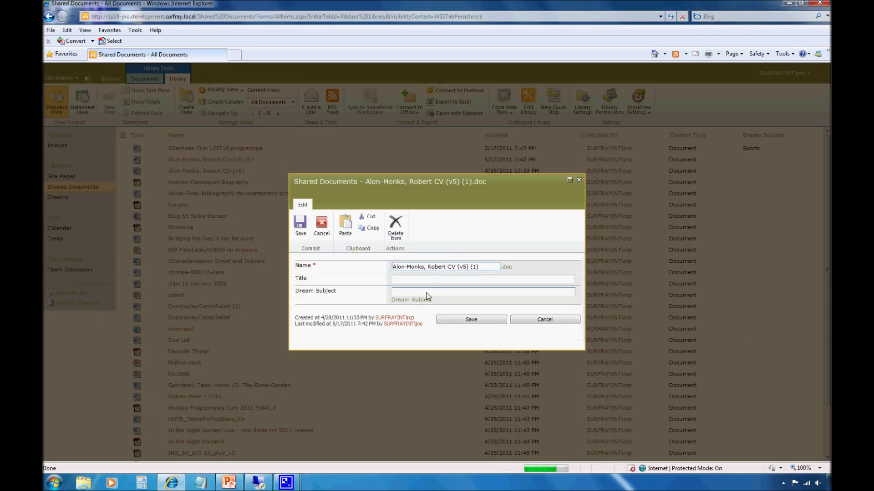
pyautogui.click(427, 293)
pyautogui.write('Part')
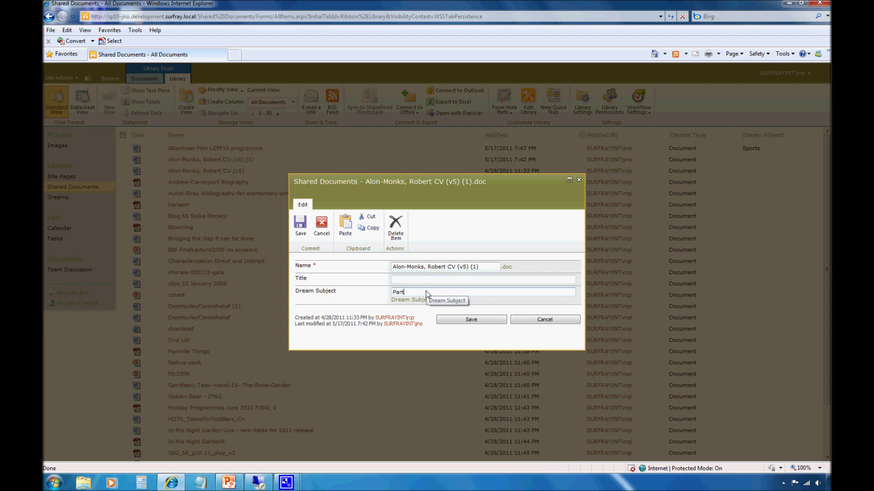
pyautogui.write('ies')
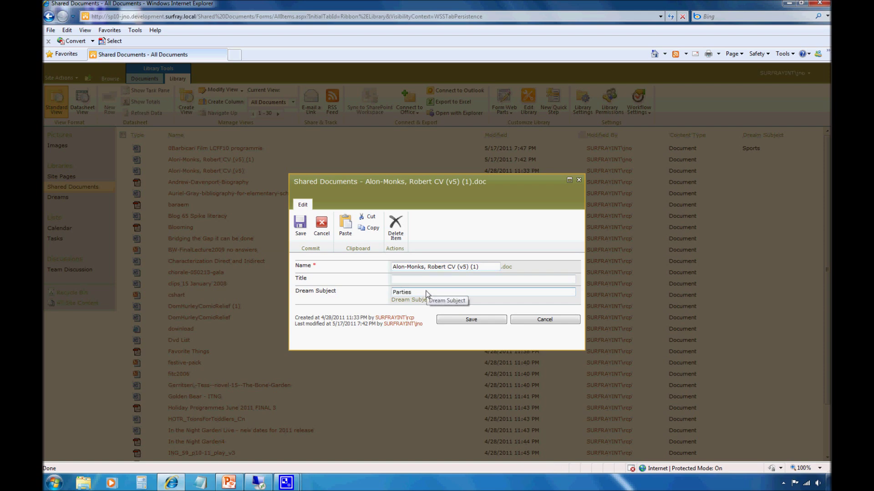
pyautogui.click(467, 321)
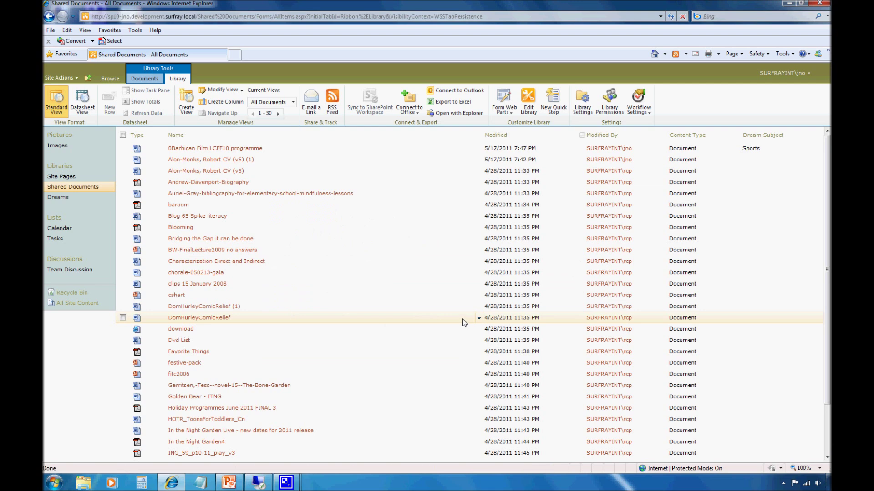
# Set the Dream Subject of the other CV (v5) document to 'Food'
pyautogui.click(478, 171)
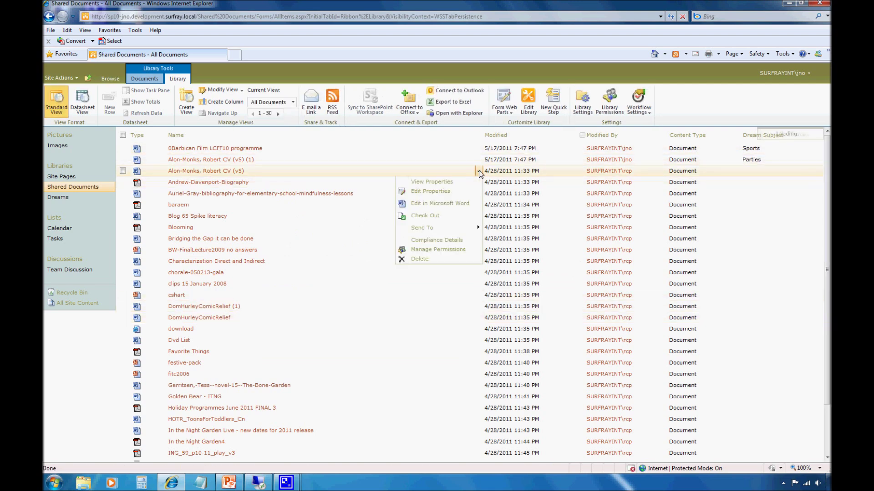
pyautogui.click(446, 194)
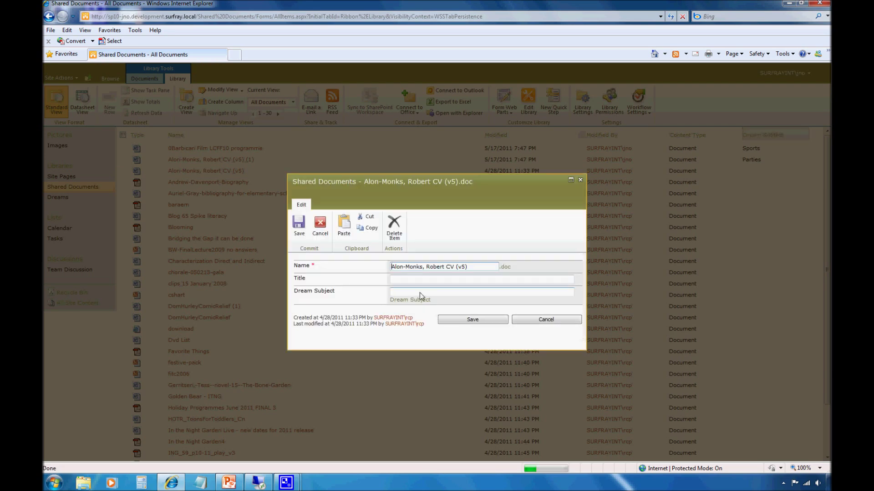
pyautogui.click(420, 293)
pyautogui.write('Food')
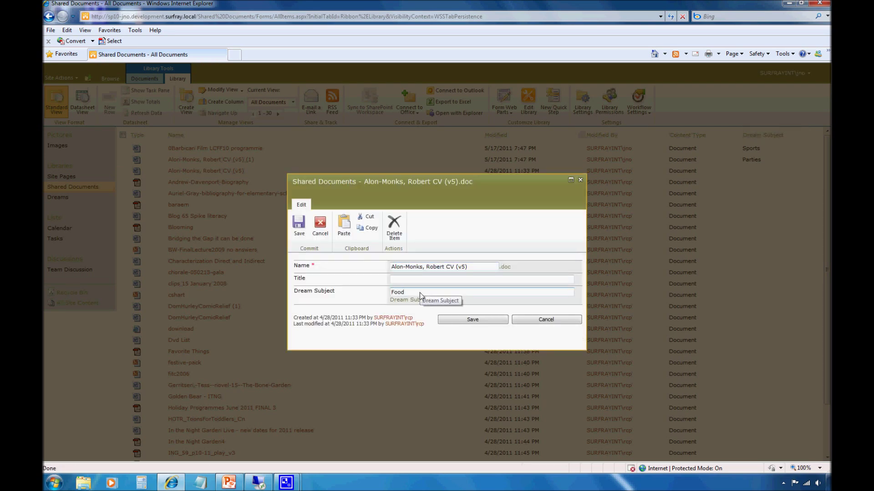
pyautogui.click(451, 322)
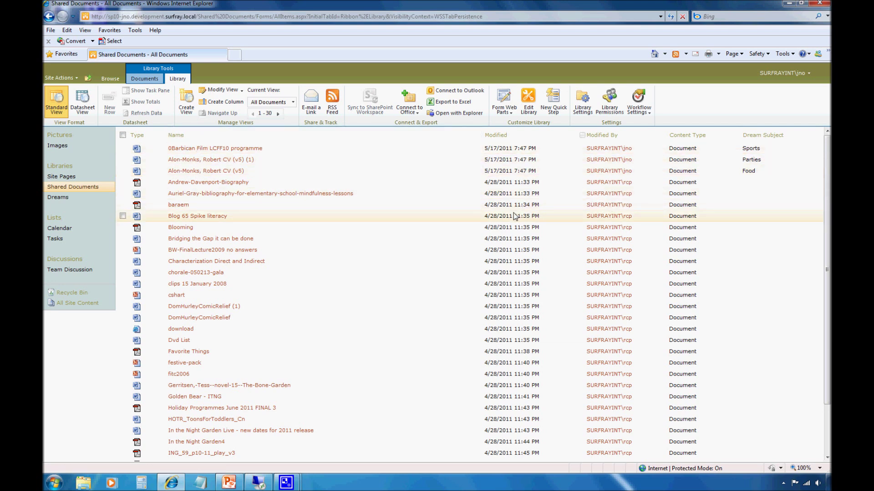
pyautogui.moveTo(481, 219)
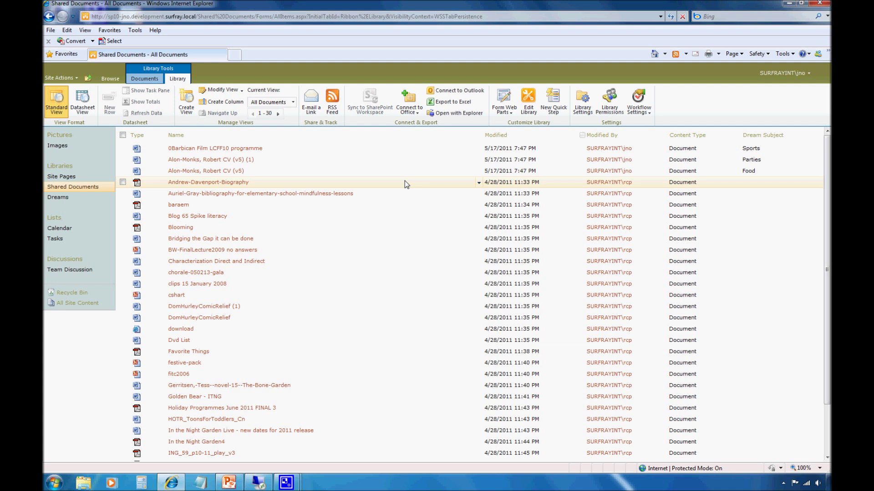
pyautogui.click(219, 106)
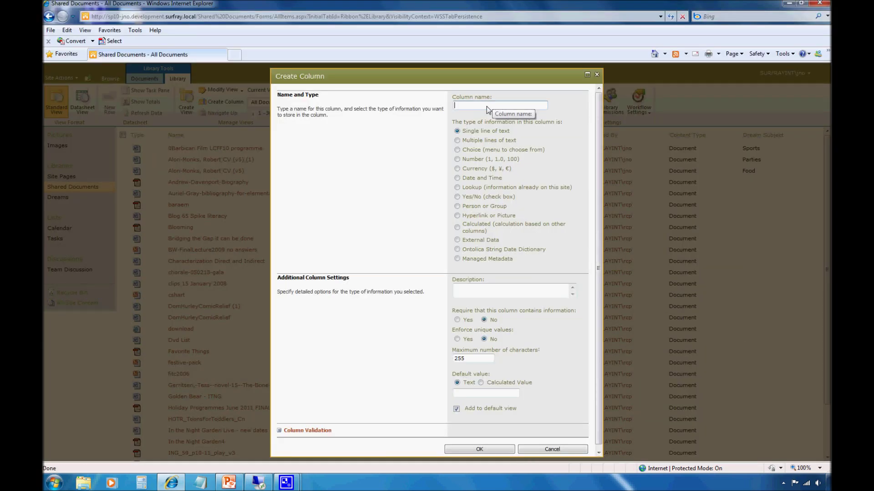
# Name the new column 'Dream Quality', make it a Choice column, and copy the name into Description
pyautogui.write('Dream Quality')
pyautogui.click(458, 151)
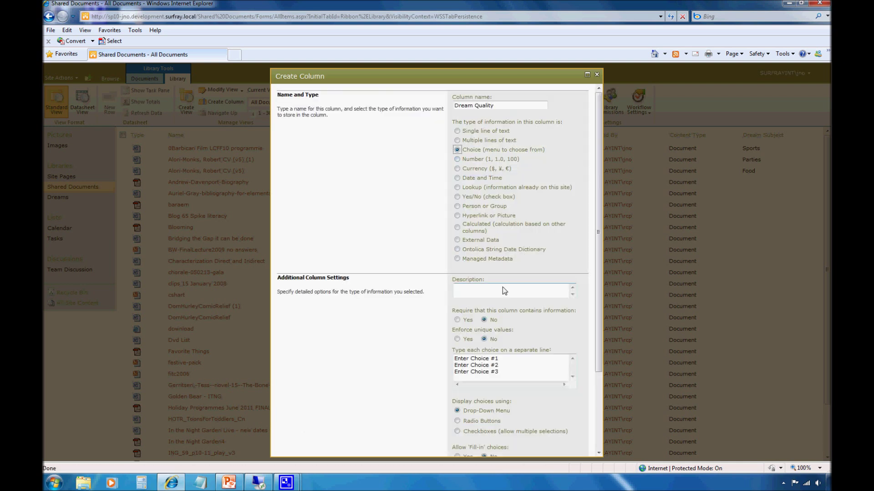
pyautogui.moveTo(498, 107); pyautogui.dragTo(437, 114)
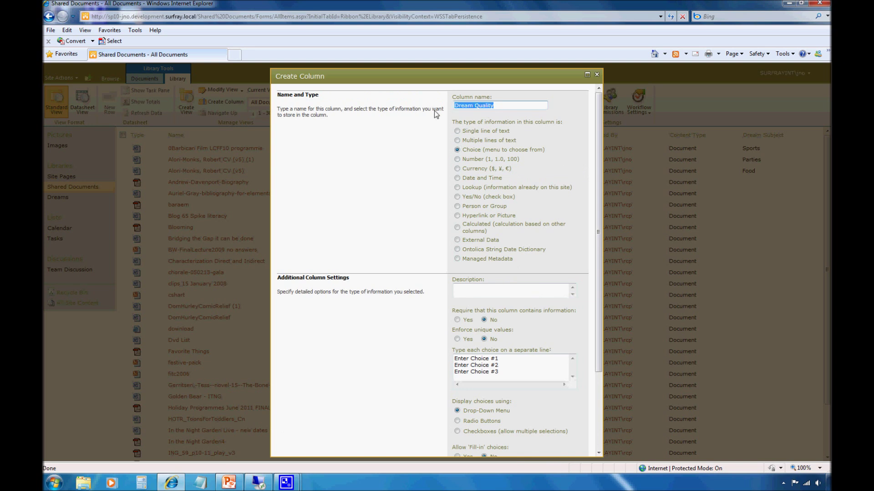
pyautogui.hotkey('ctrl', 'c')
pyautogui.click(509, 295)
pyautogui.hotkey('ctrl', 'v')
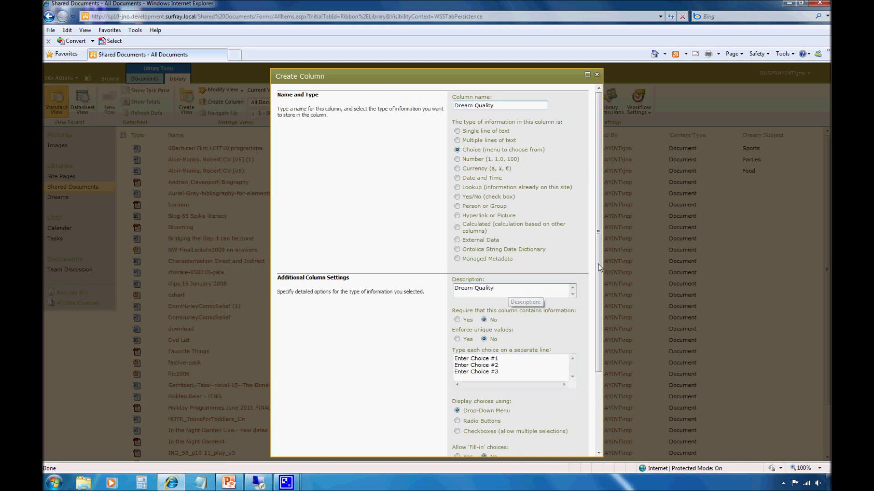
pyautogui.scroll(-2, 599, 271)
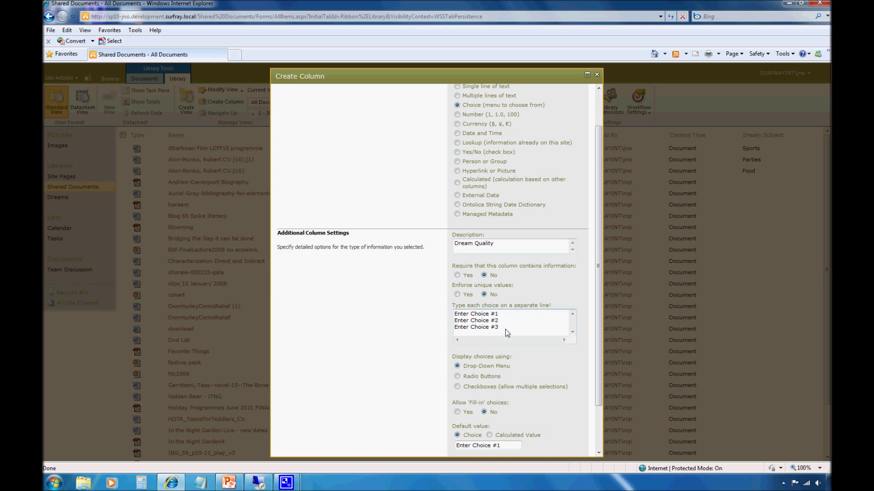
# Replace the placeholder choices with Great, Good, Normal, Bad and Horrible, one per line
pyautogui.moveTo(508, 333); pyautogui.dragTo(473, 320)
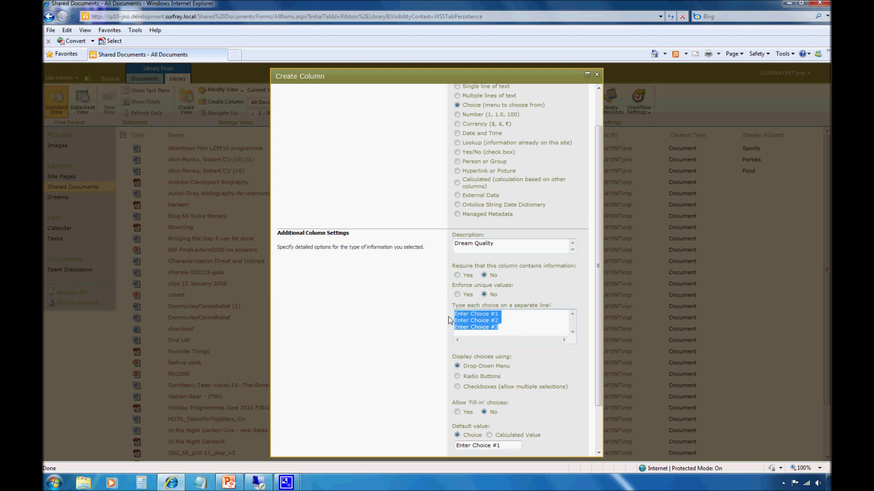
pyautogui.write('Great')
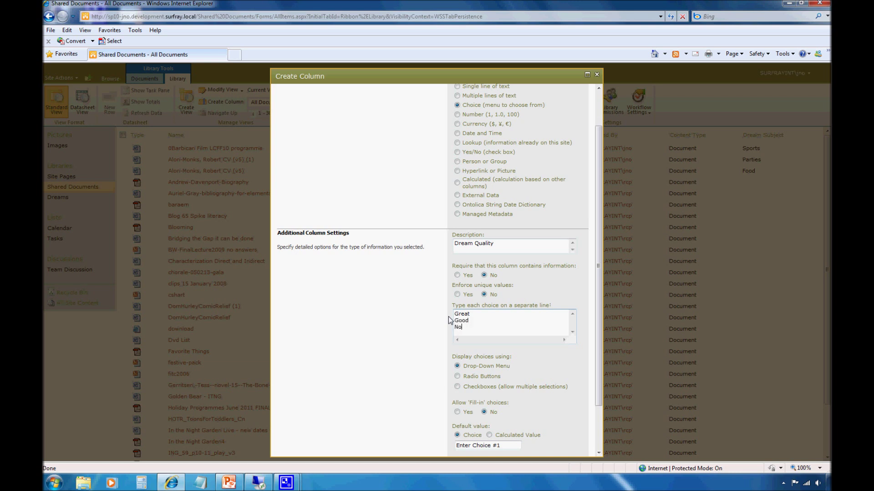
pyautogui.write('al')
pyautogui.press('Return')
pyautogui.write('Bad')
pyautogui.press('Return')
pyautogui.moveTo(599, 317); pyautogui.dragTo(599, 336)
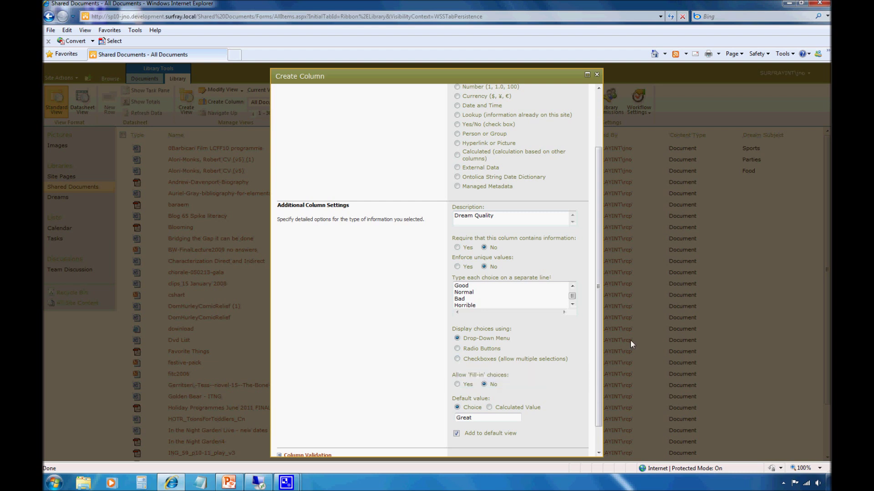
# Delete 'Great' from the Default value field and confirm creating the Dream Quality column
pyautogui.scroll(-1, 599, 351)
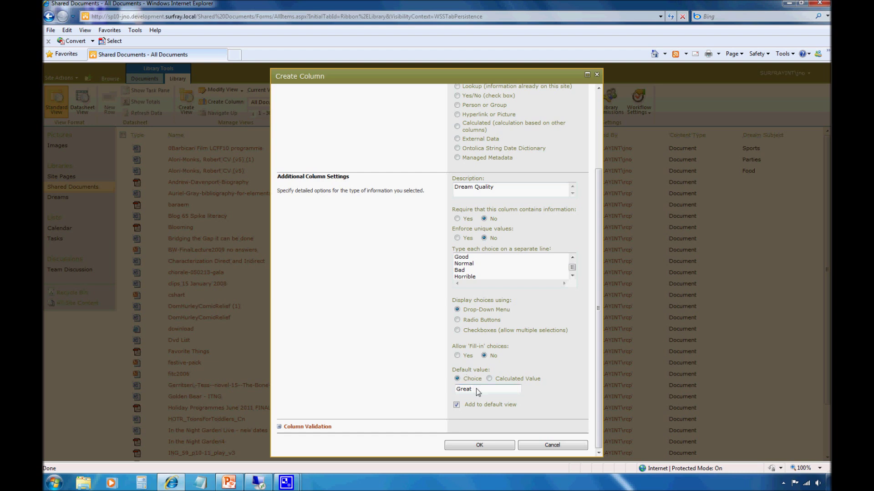
pyautogui.moveTo(476, 390); pyautogui.dragTo(414, 391)
pyautogui.moveTo(599, 290); pyautogui.dragTo(597, 355)
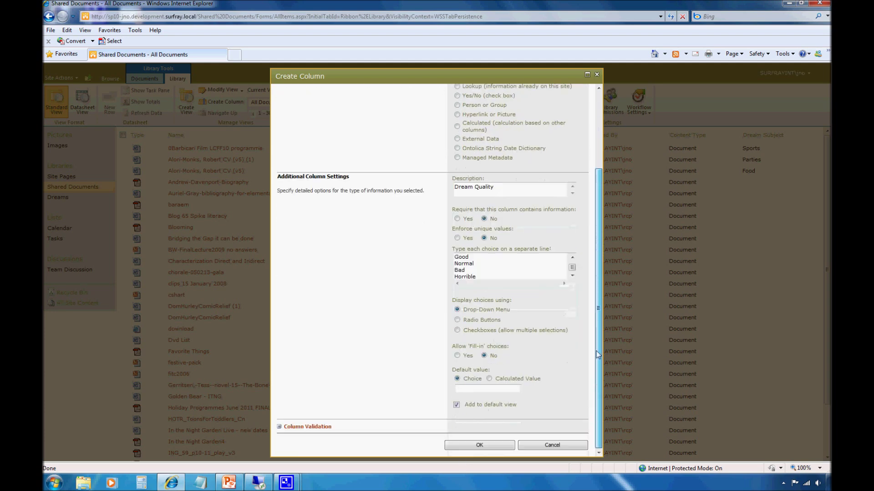
pyautogui.click(473, 447)
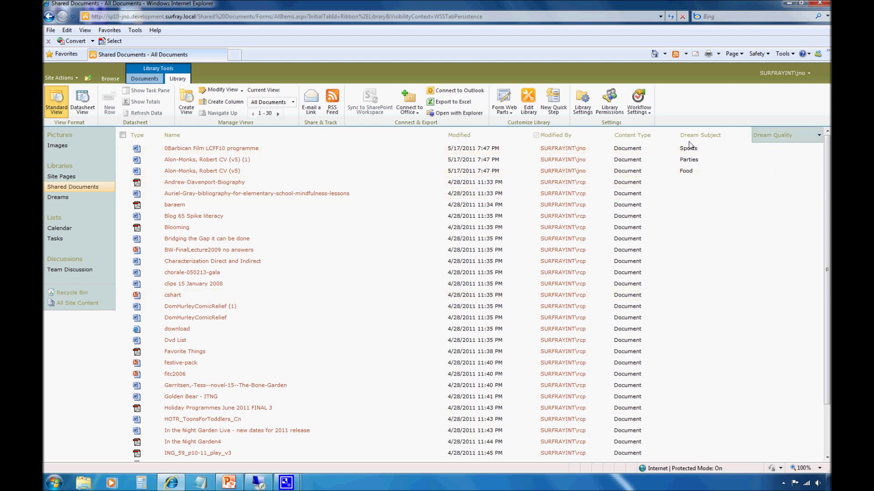
# Set the 0Barbican Film LCFF10 programme document's Dream Quality to 'Great' and save
pyautogui.click(442, 150)
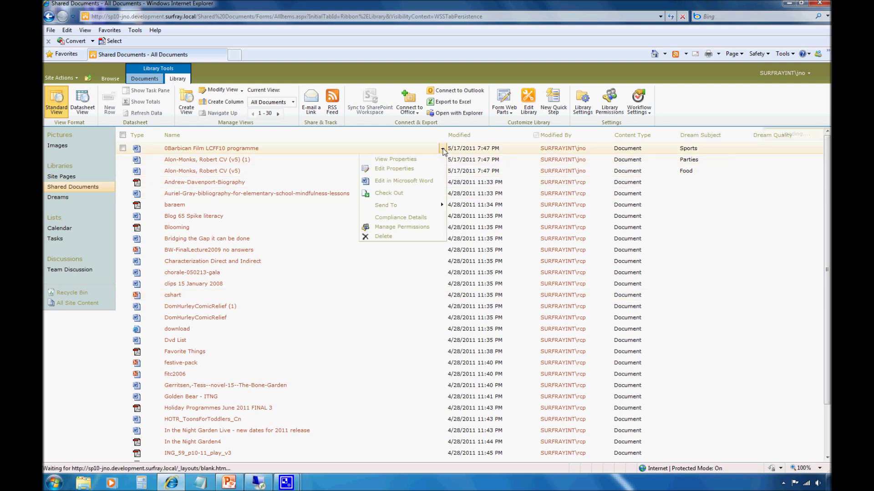
pyautogui.click(422, 174)
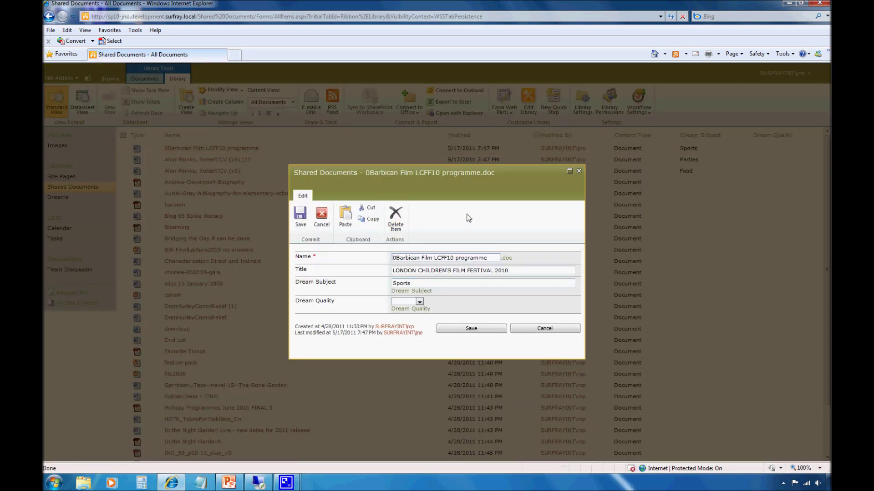
pyautogui.click(419, 302)
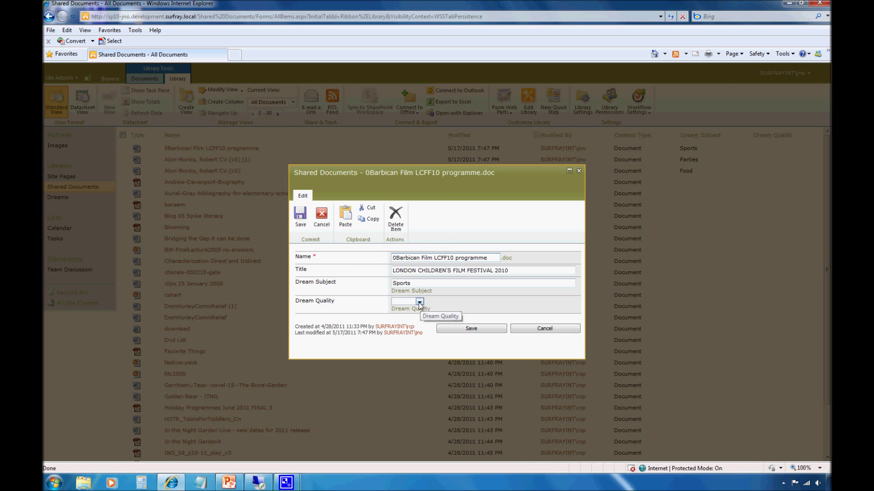
pyautogui.click(420, 302)
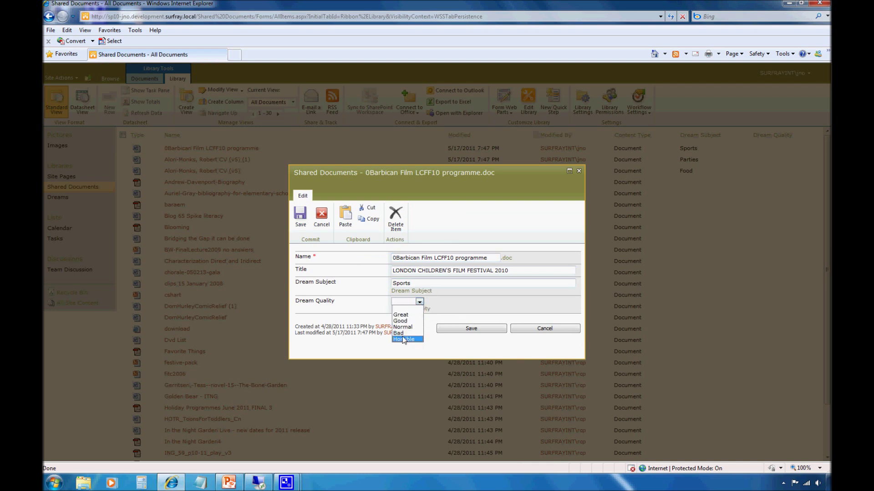
pyautogui.click(408, 315)
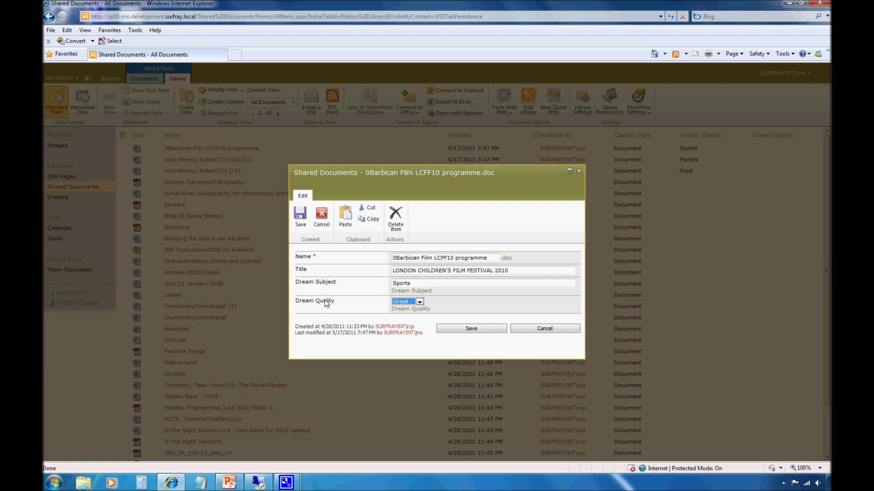
pyautogui.click(474, 331)
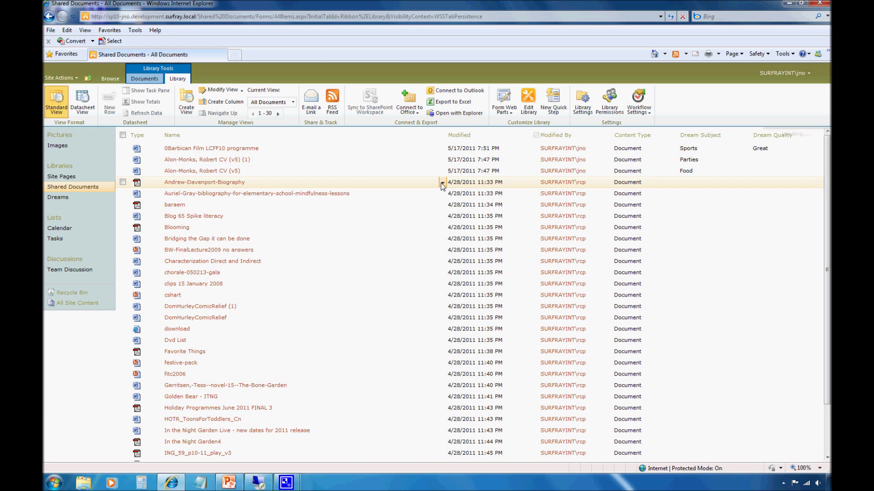
# Set the Andrew-Davenport-Biography document's Dream Quality to 'Normal' and save
pyautogui.click(443, 182)
pyautogui.click(400, 203)
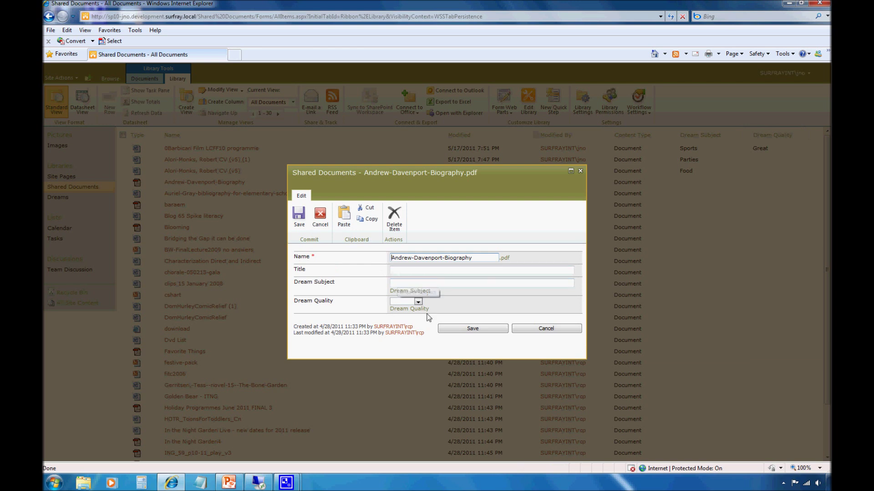
pyautogui.click(418, 302)
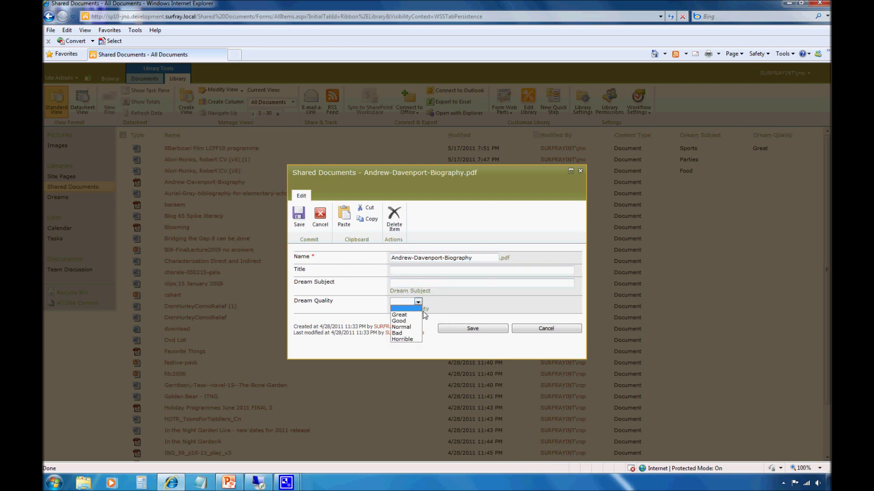
pyautogui.click(401, 327)
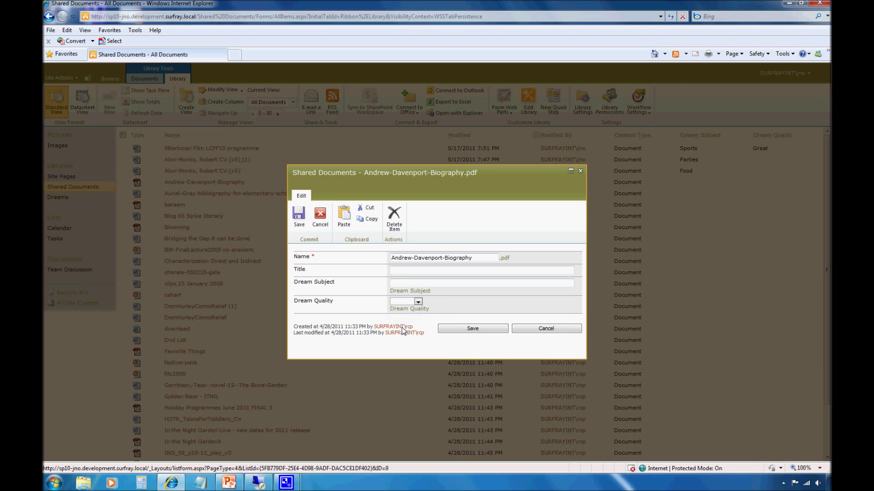
pyautogui.click(470, 329)
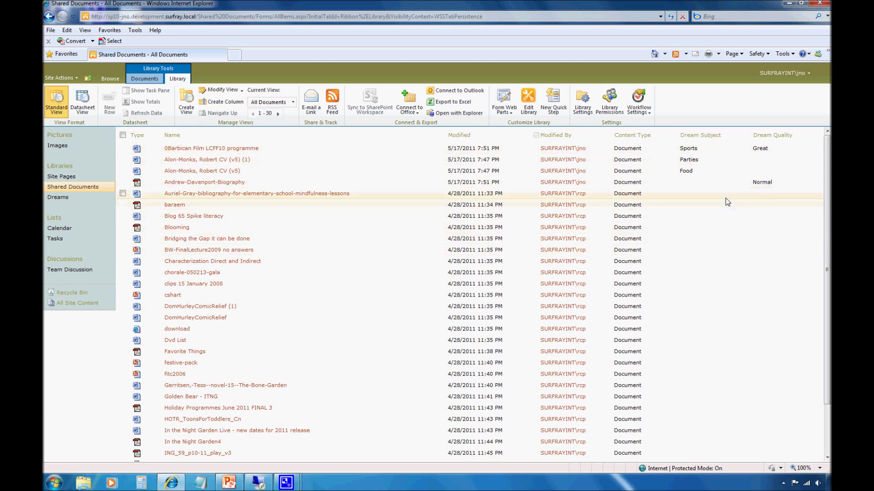
# Go to Library Settings and open the Dream Subject column's Change Column page
pyautogui.click(584, 108)
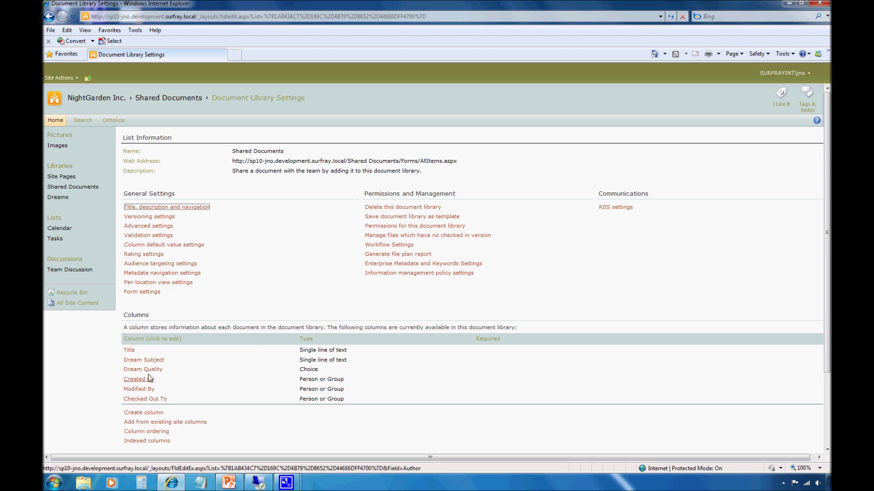
pyautogui.click(148, 361)
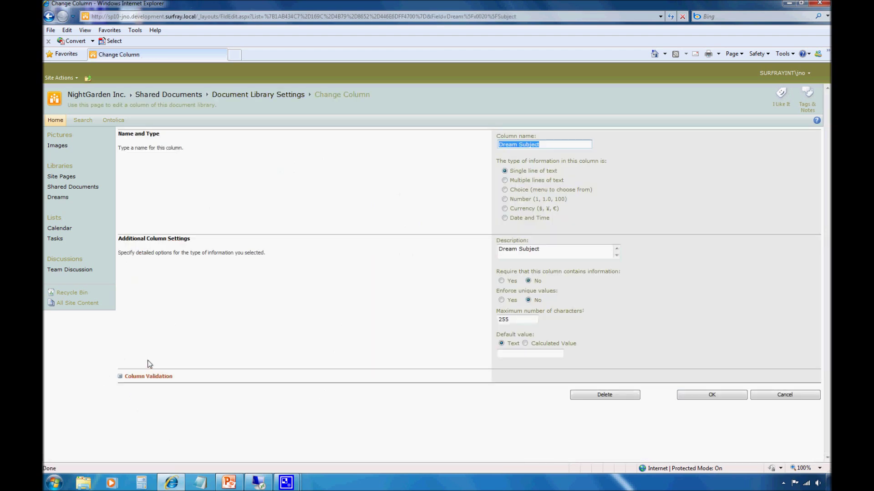